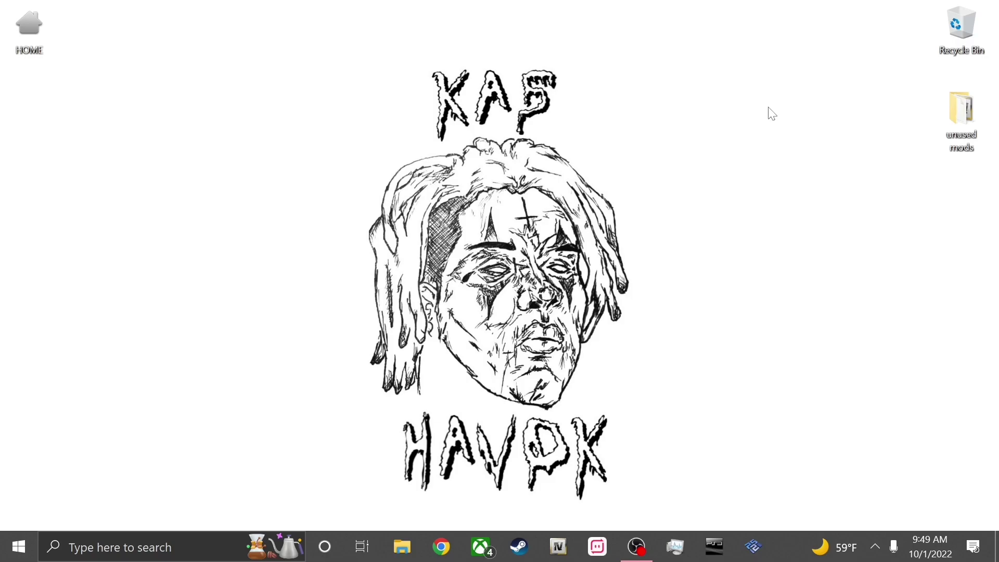
- Launch Chrome and open the account's My Uploads list of sagged jeans mods on gta5-mods.com
click(451, 555)
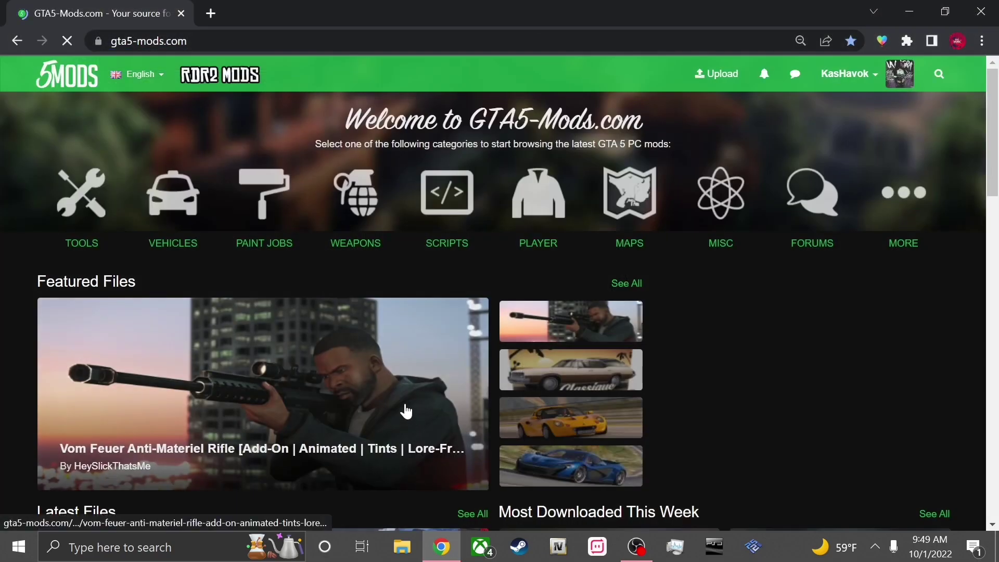
mouse_move(864, 96)
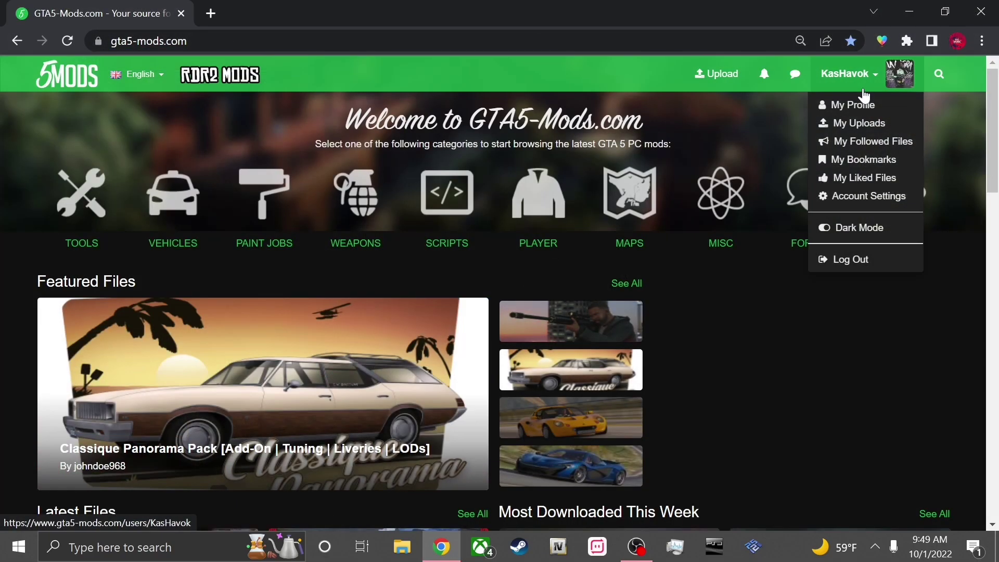
click(865, 123)
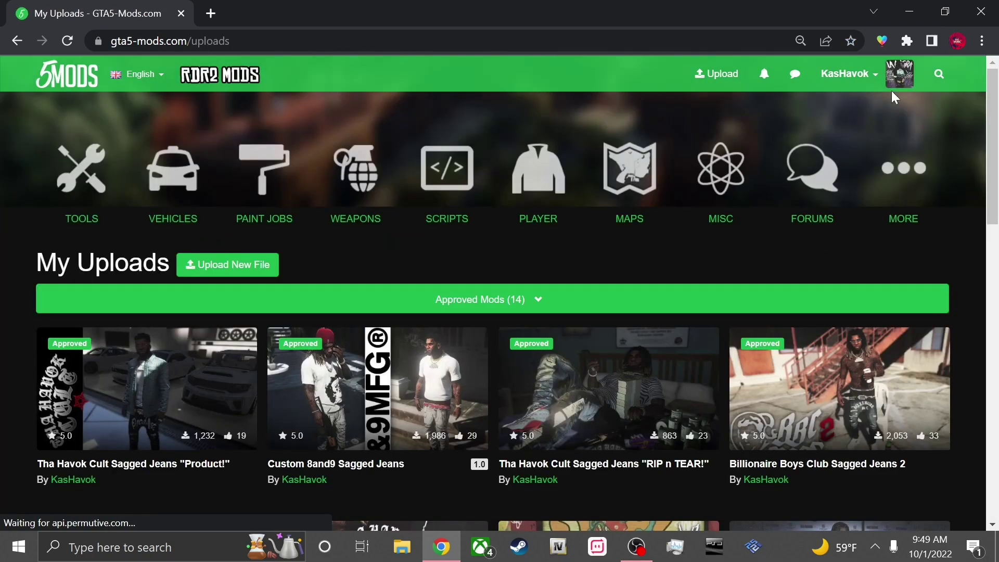
click(939, 73)
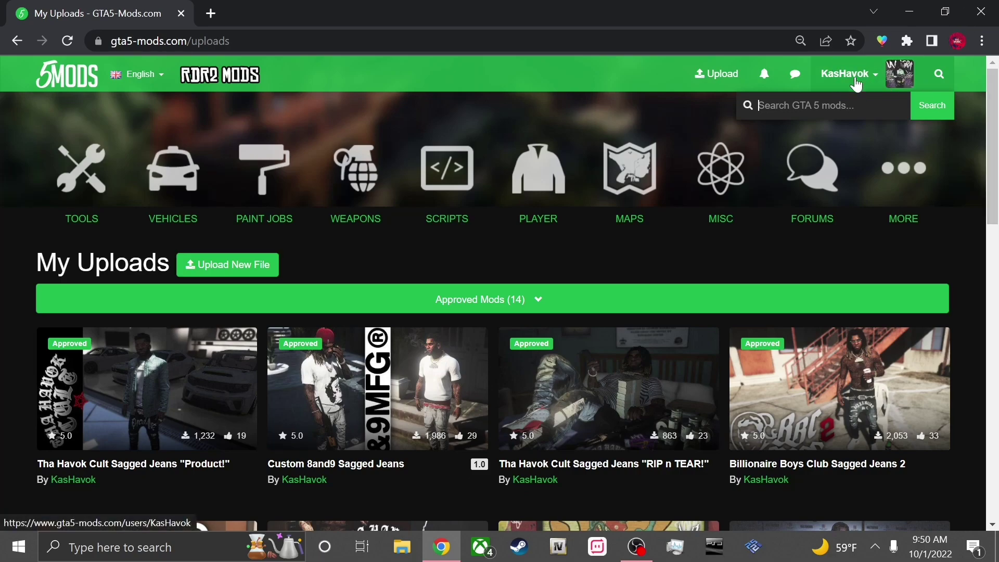
scroll(537, 255, down, 3)
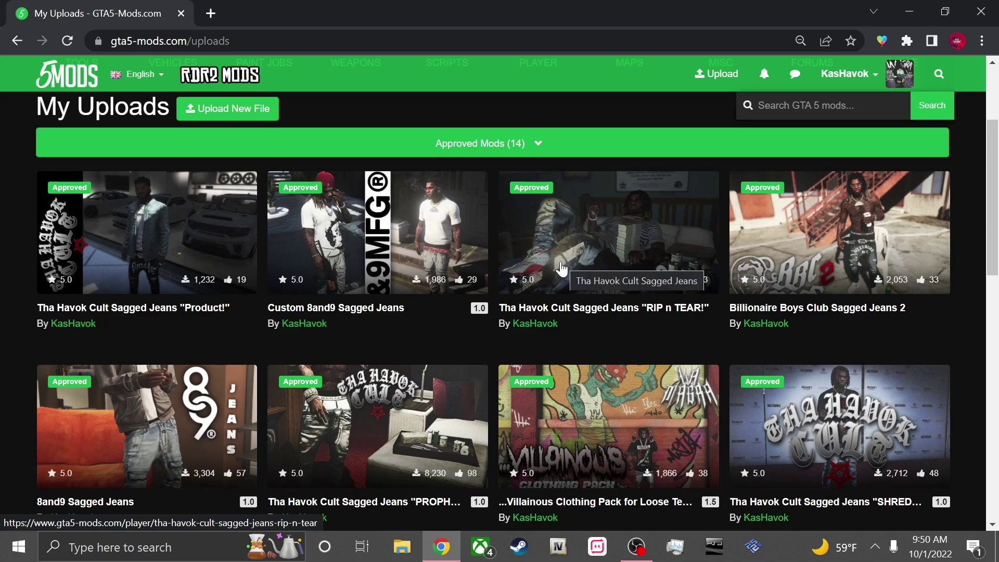
scroll(564, 266, down, 3)
scroll(561, 268, down, 3)
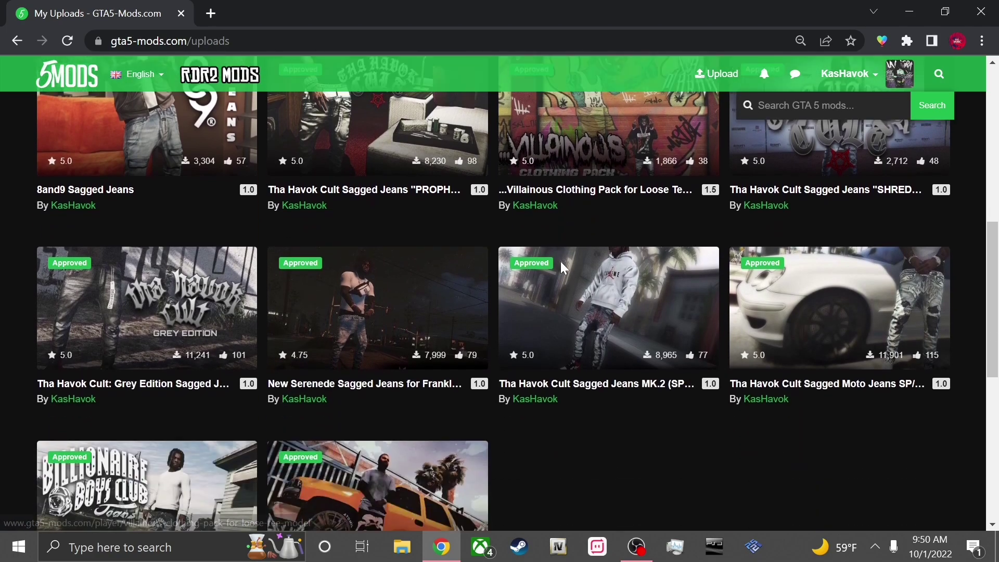
scroll(360, 341, up, 6)
- Download the Tha Havok Cult Sagged Jeans "Product!" archive and return to its mod page
click(219, 250)
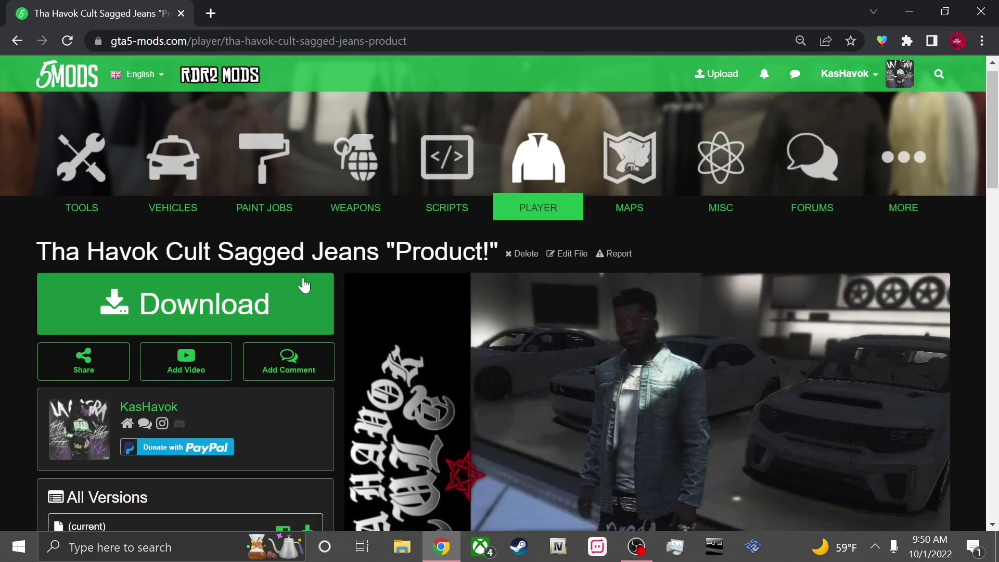
scroll(320, 275, down, 2)
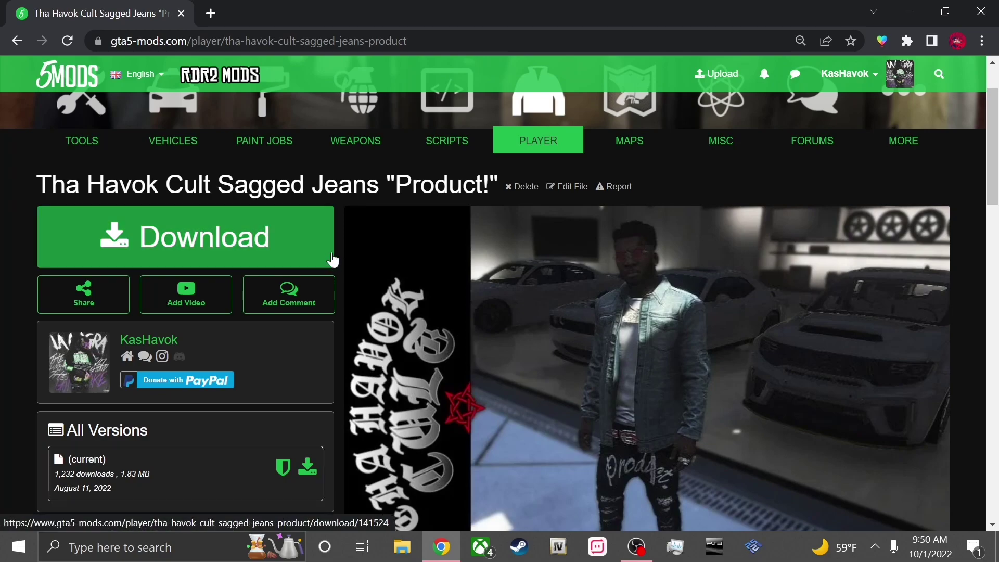
click(310, 469)
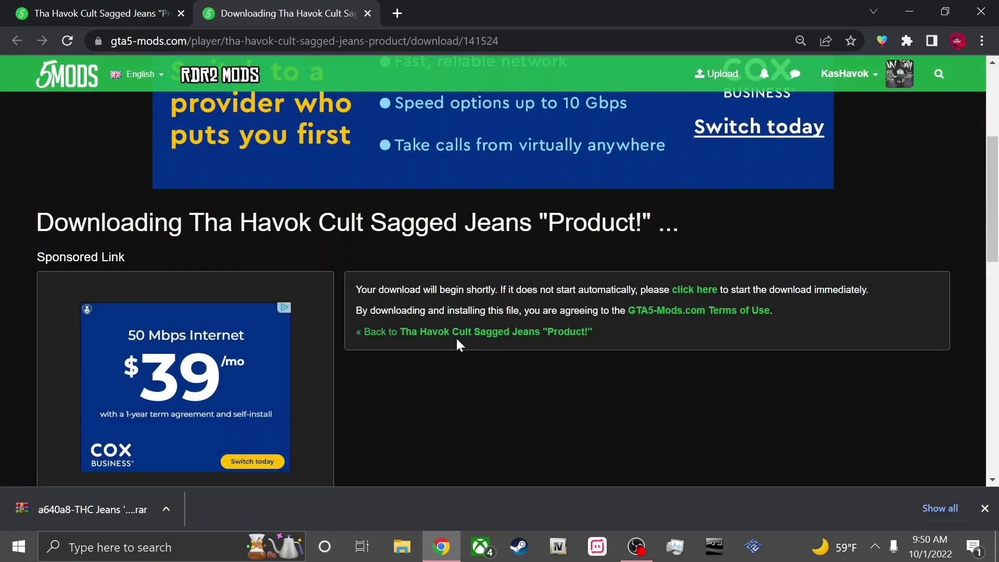
click(456, 335)
scroll(456, 338, down, 10)
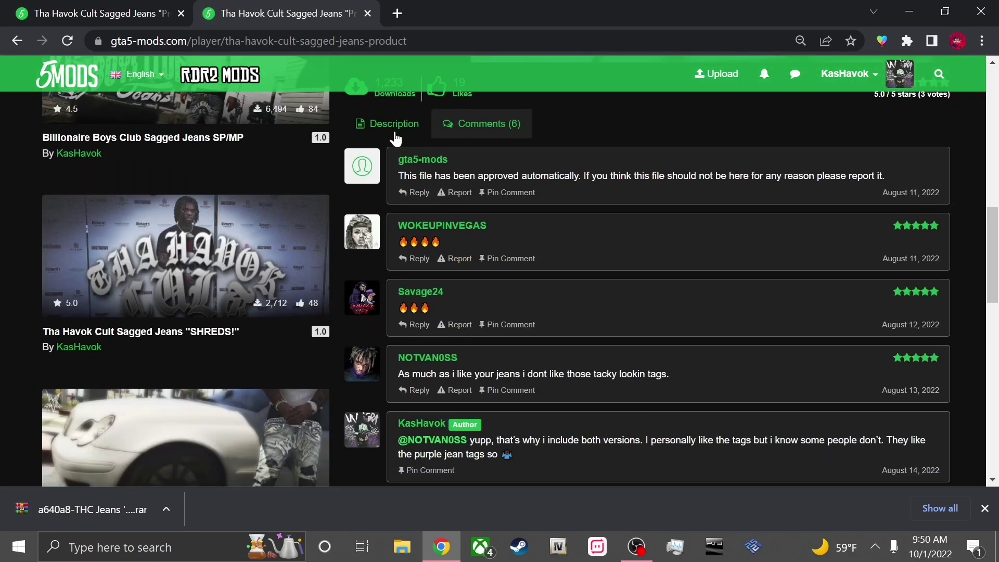
- Open the Sagged Jeans For MP Male link from the Product! description in a new tab
click(395, 131)
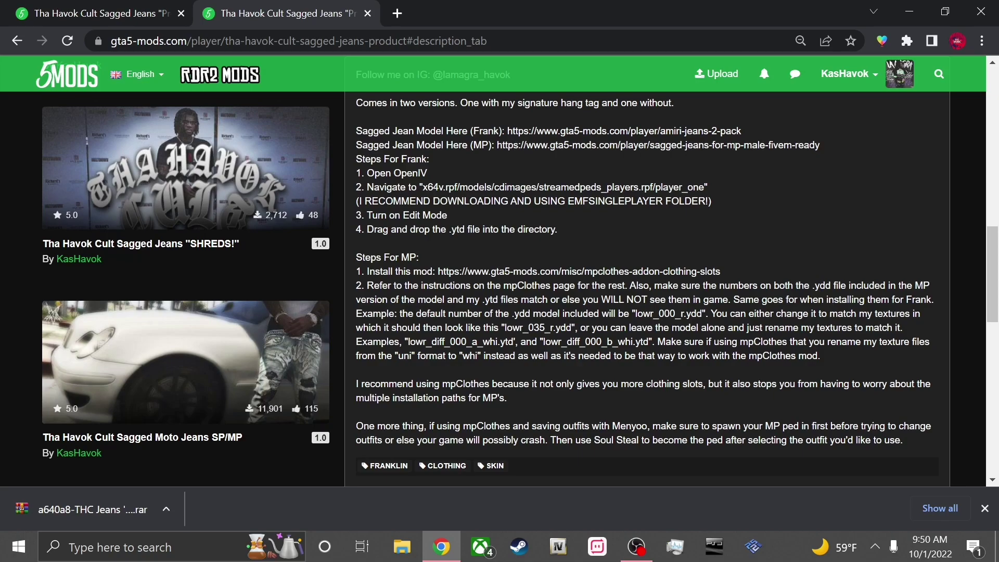
drag(496, 145, 820, 146)
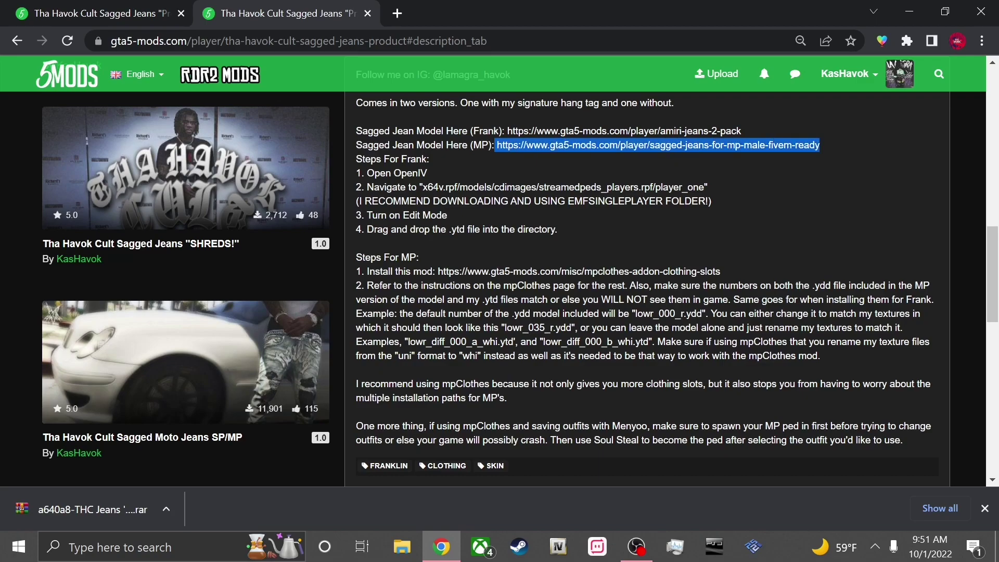
right_click(807, 147)
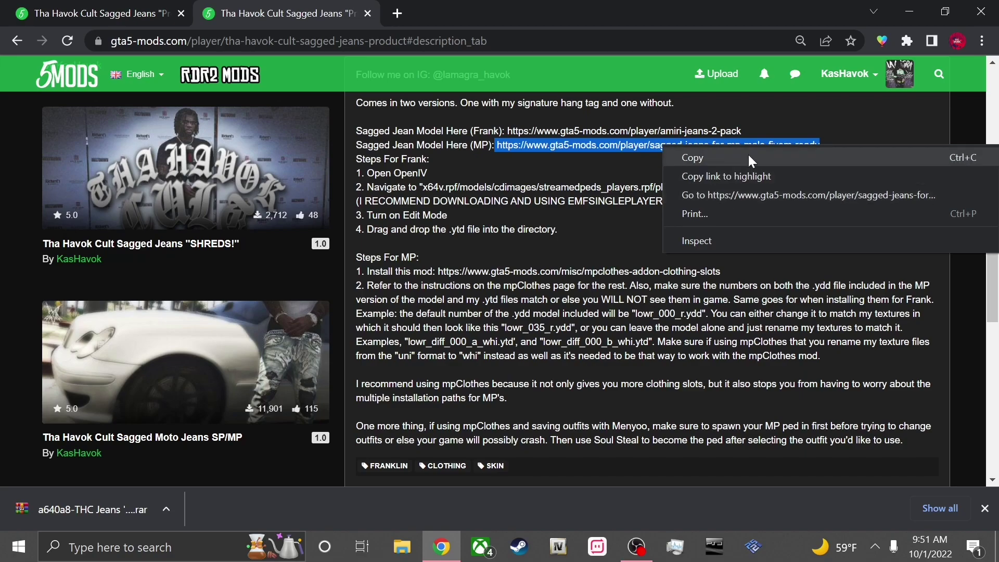
click(728, 195)
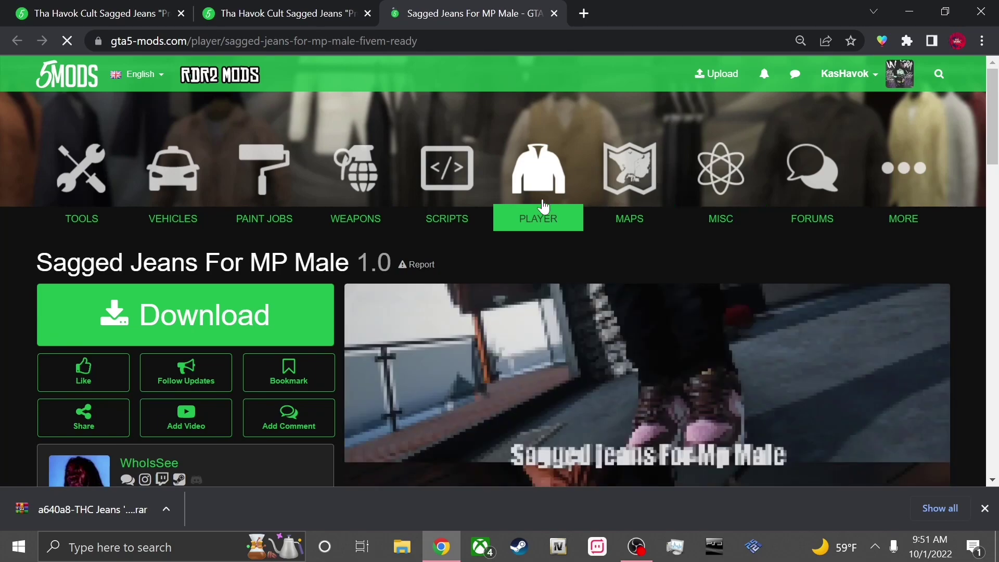
scroll(539, 207, down, 2)
scroll(535, 210, down, 4)
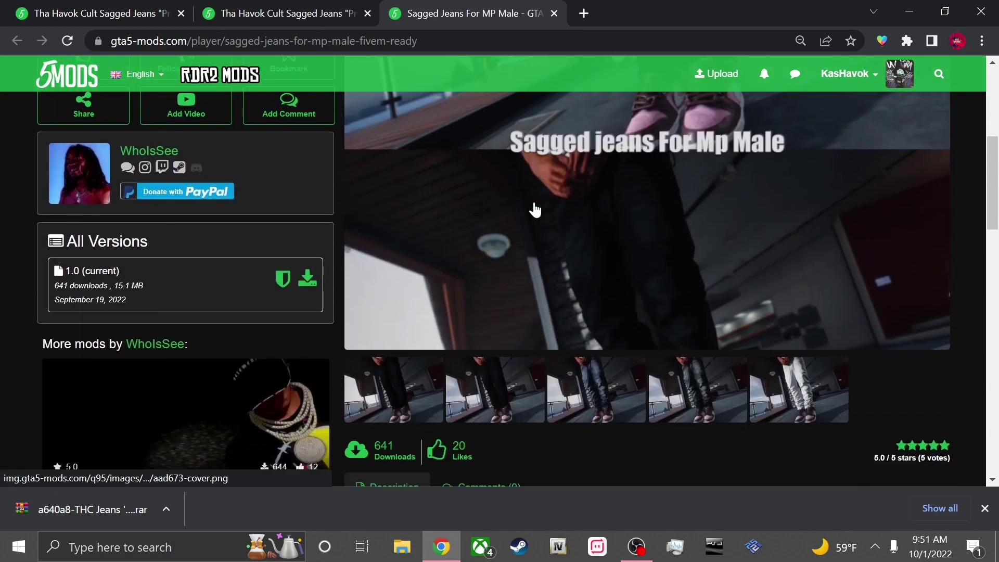
scroll(535, 210, down, 2)
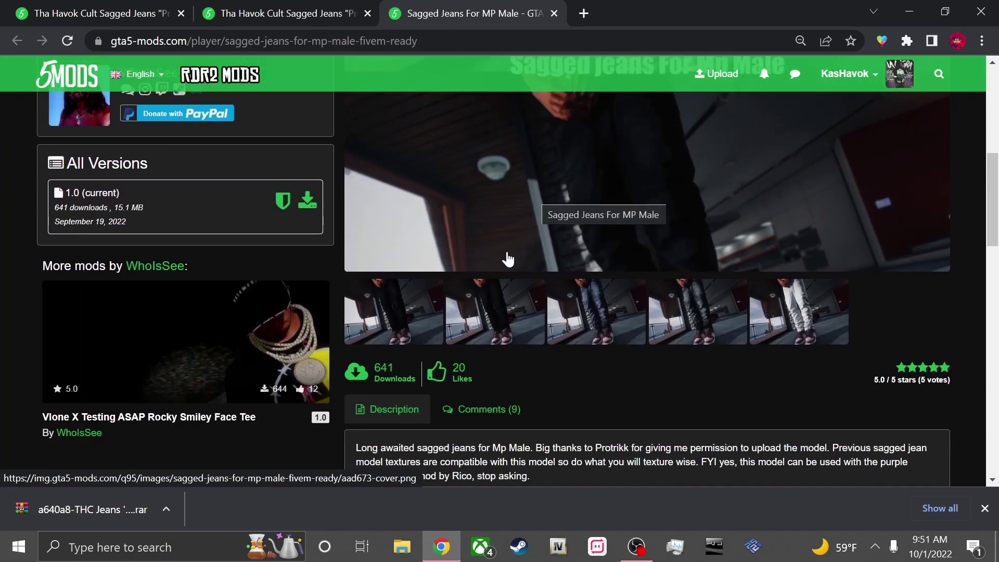
click(458, 316)
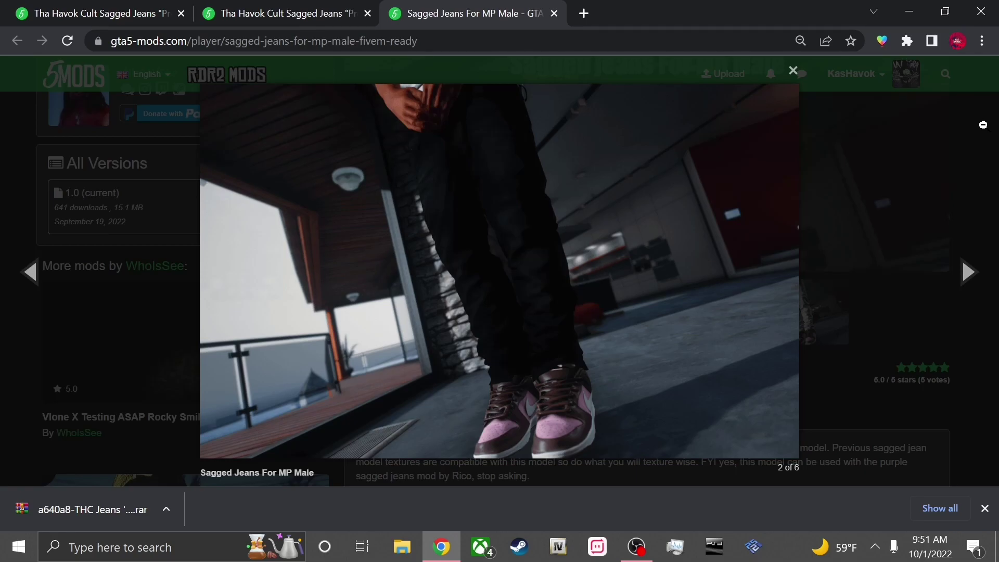
click(983, 127)
scroll(675, 173, up, 3)
scroll(676, 172, up, 5)
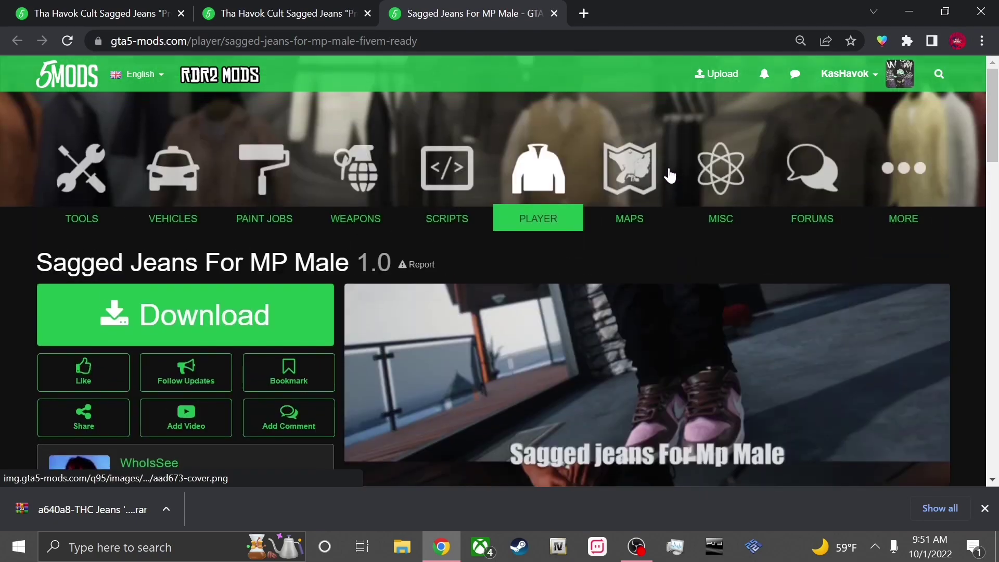
scroll(640, 196, down, 6)
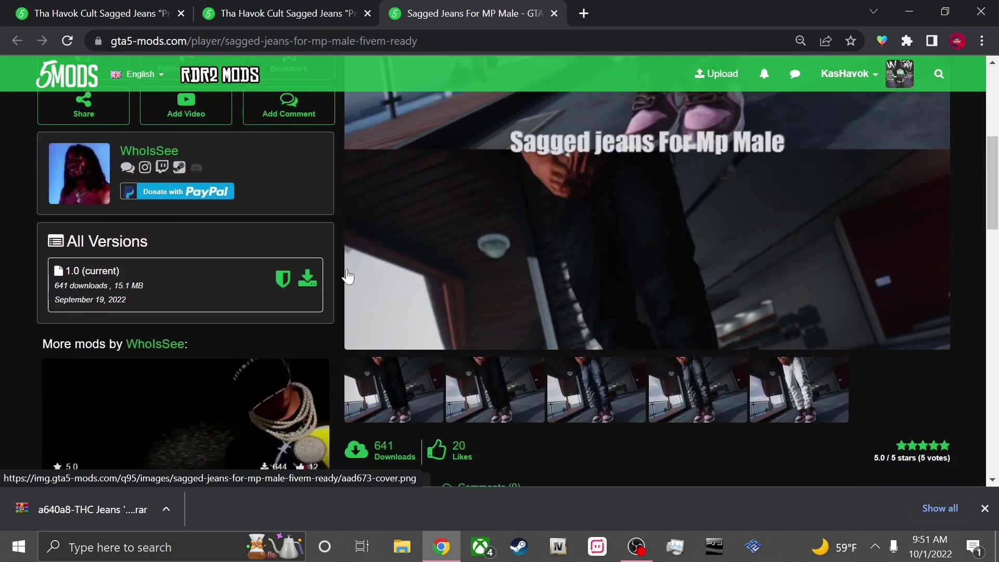
- Download version 1.0 of the MP male jeans ZIP and un-maximize the Chrome window
click(303, 286)
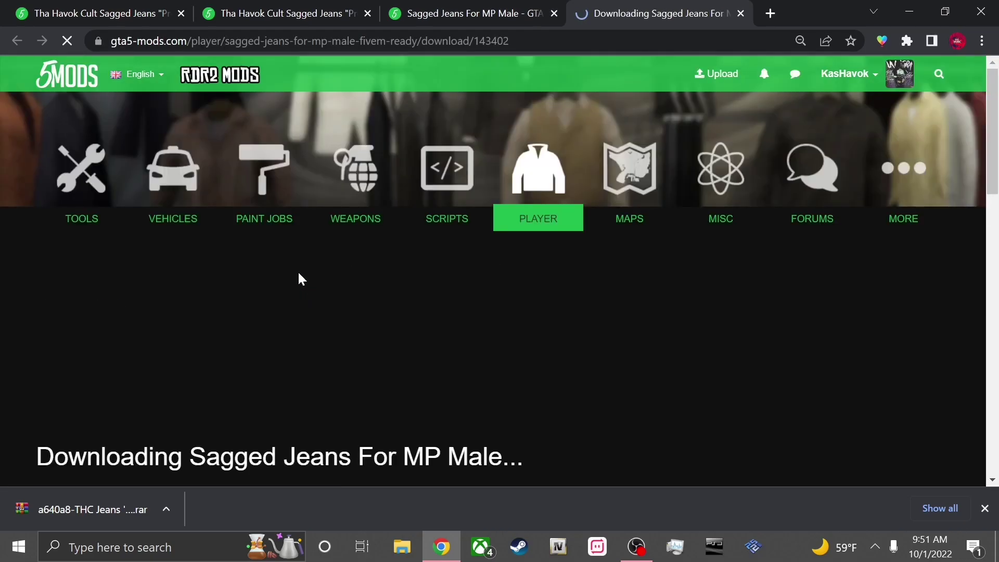
scroll(298, 279, down, 5)
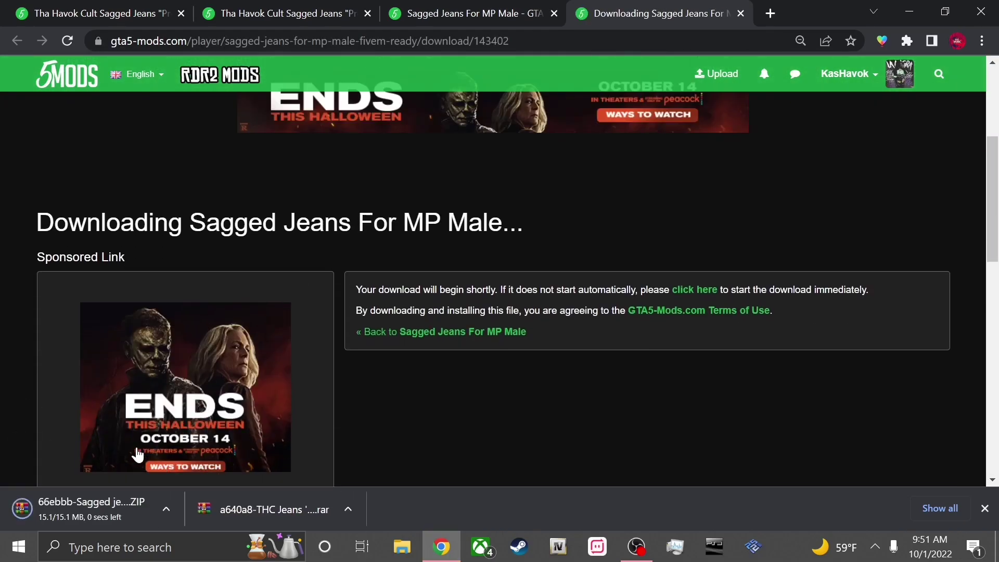
click(932, 8)
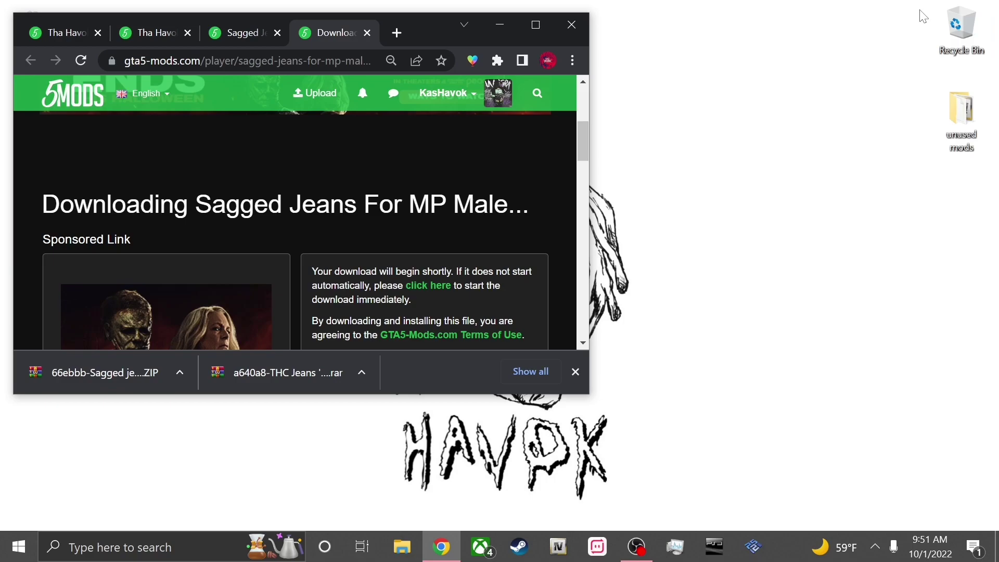
- Create a desktop folder named New folder, then open the downloaded THC Jeans rar
right_click(826, 292)
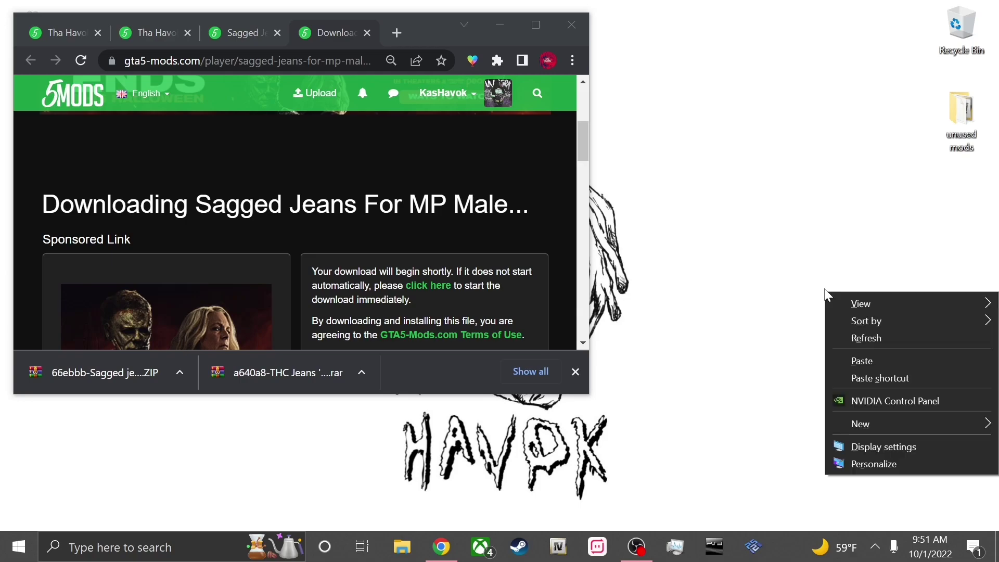
mouse_move(876, 427)
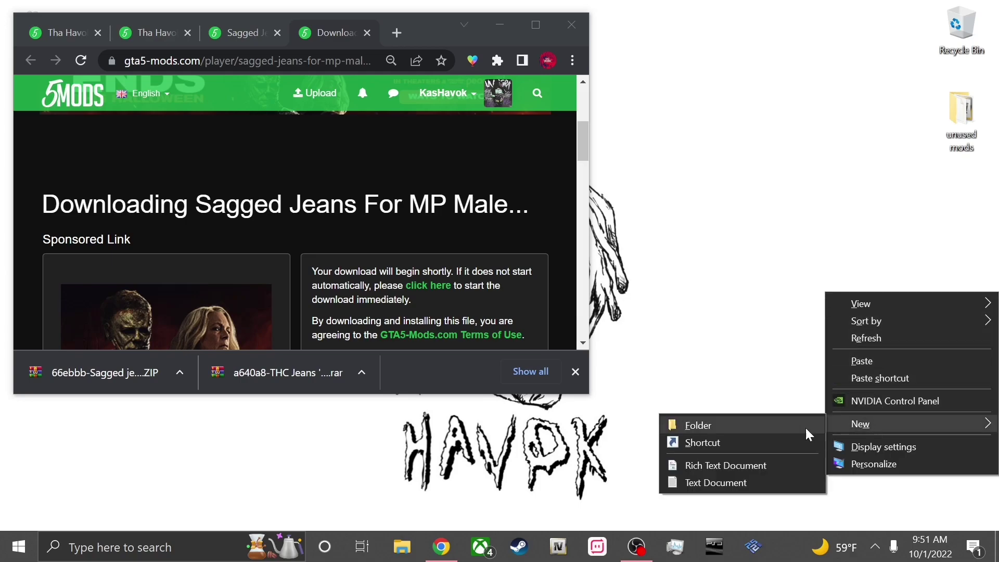
click(785, 433)
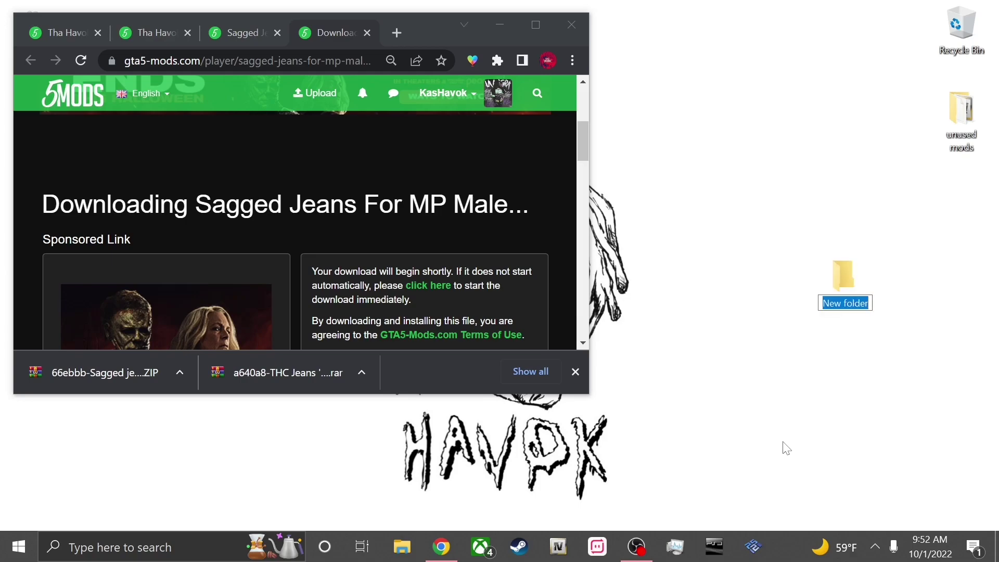
click(813, 165)
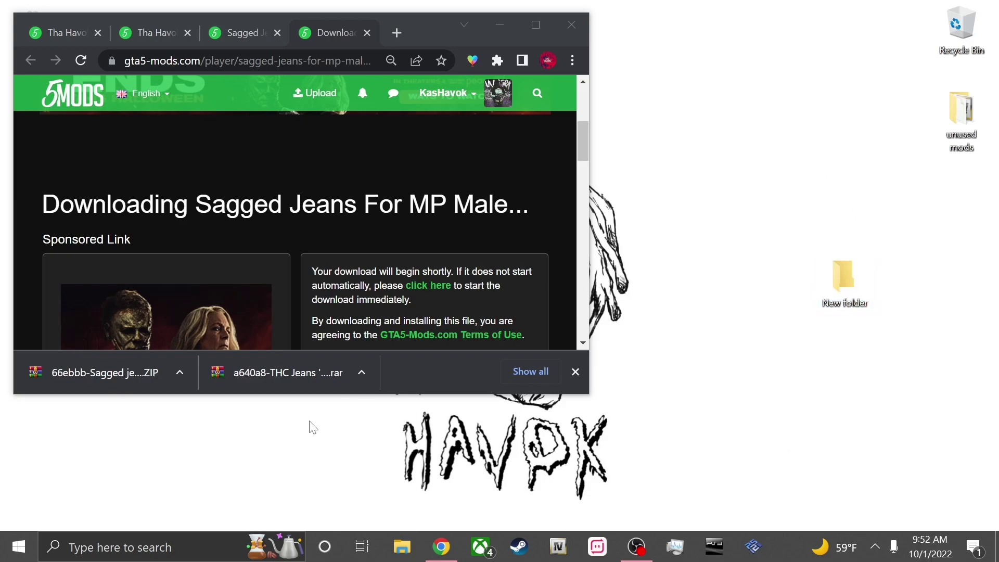
click(304, 375)
click(301, 373)
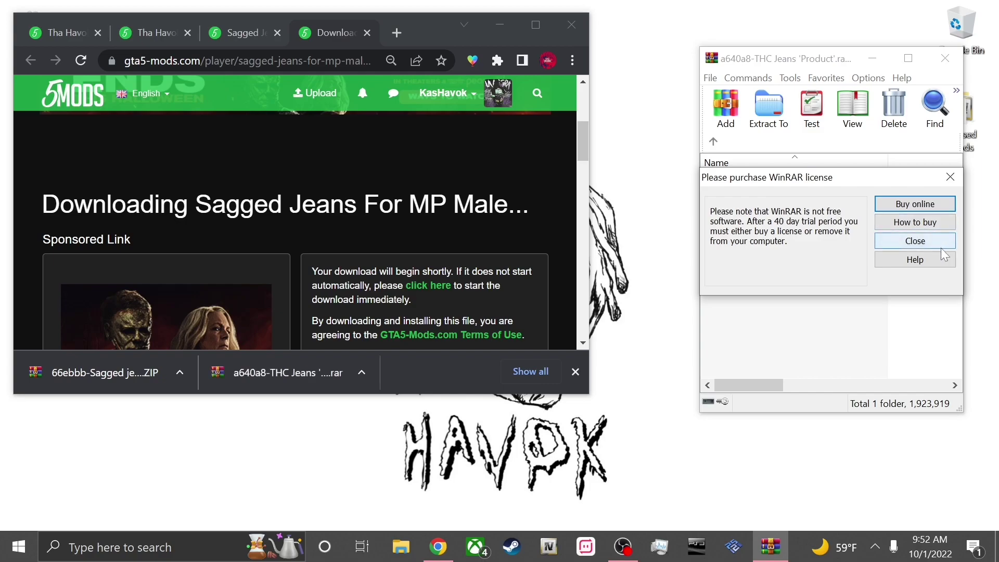
- Extract lowr_diff_044_a_uni.ytd and lowr_diff_044_b_uni.ytd from Product into New folder, then close WinRAR
click(927, 244)
double_click(829, 196)
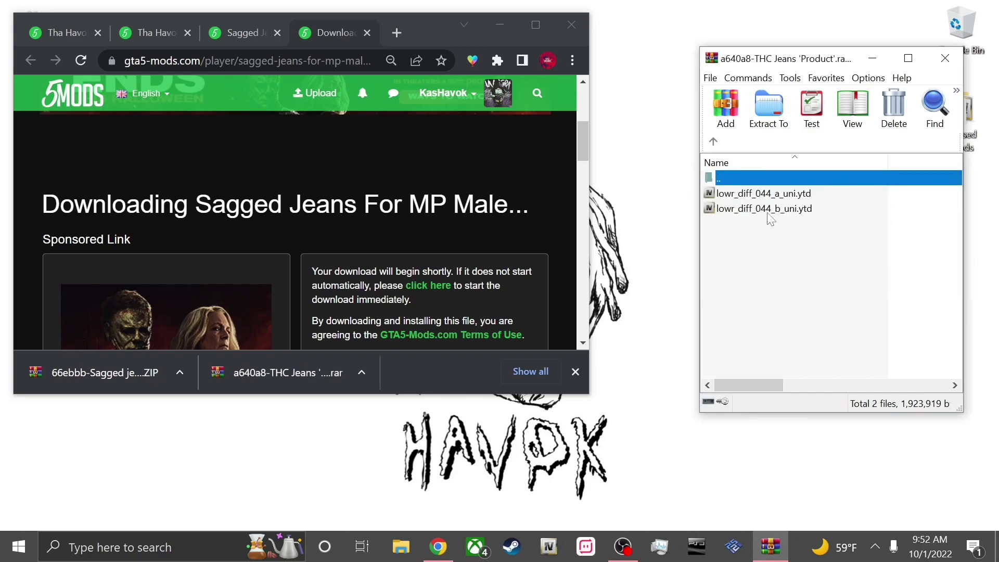
drag(808, 59, 543, 117)
drag(519, 290, 852, 288)
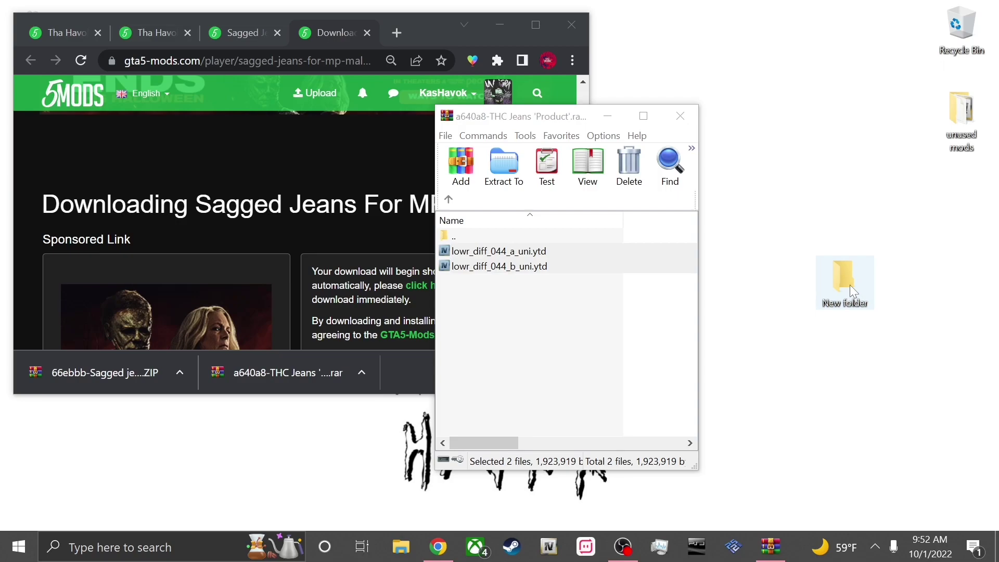
double_click(850, 285)
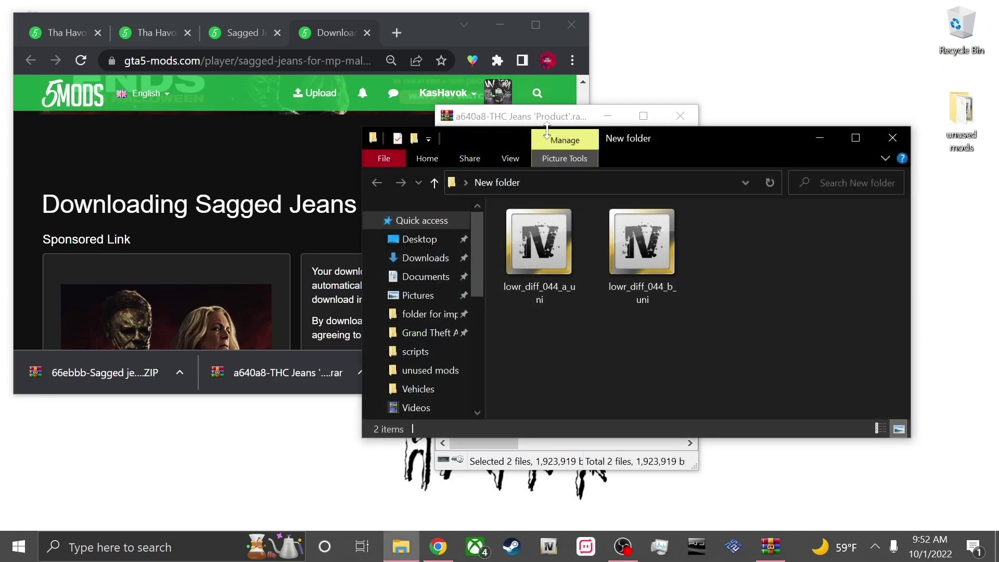
click(547, 121)
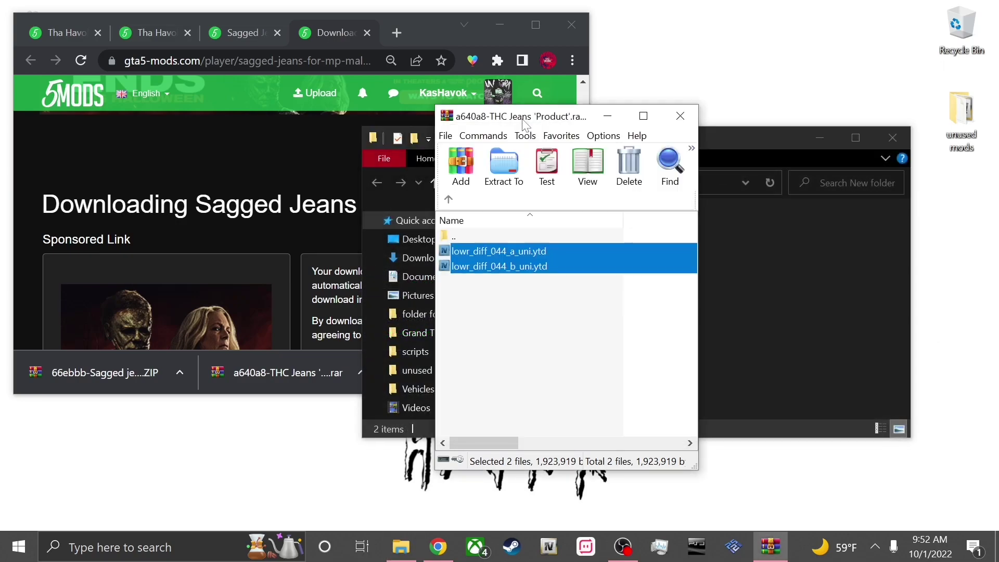
click(691, 123)
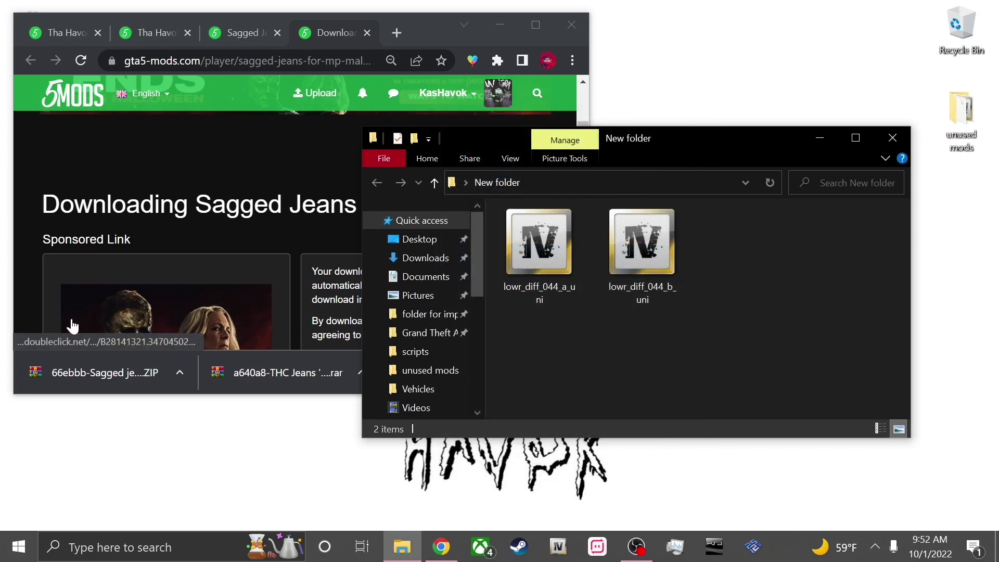
- Open the Sagged jeans ZIP and drag lowr_000_r.ydd into New folder
click(141, 381)
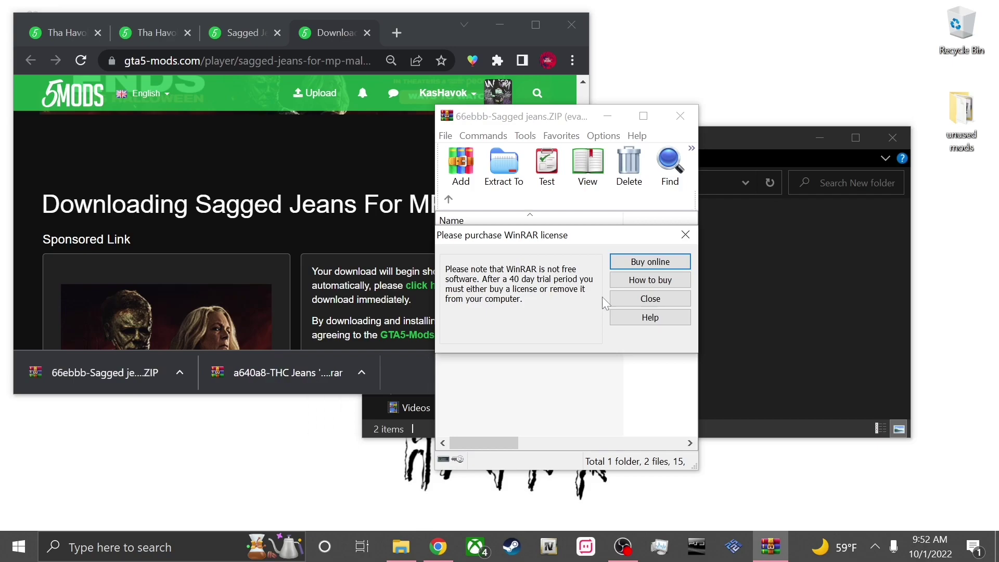
click(620, 304)
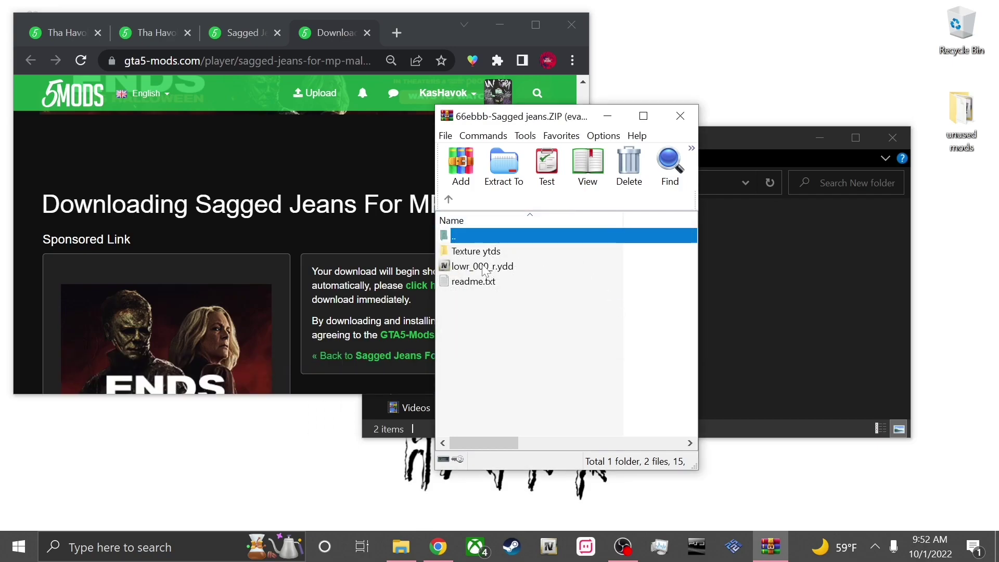
click(481, 268)
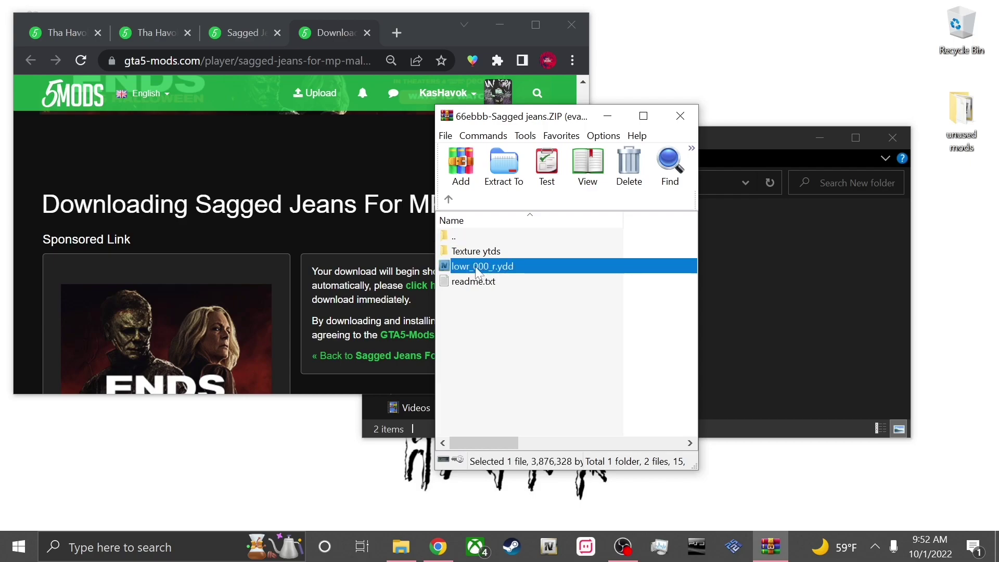
click(465, 382)
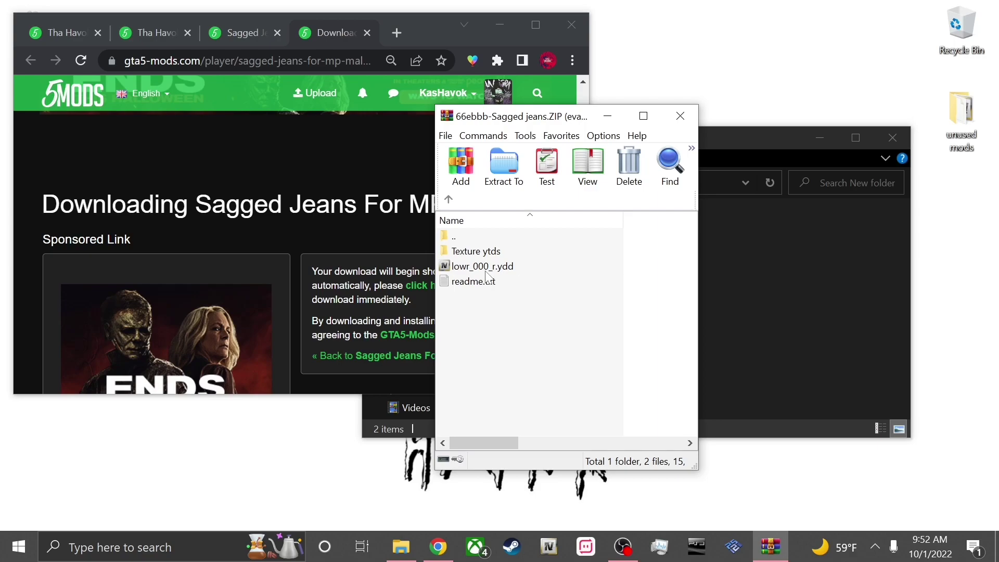
drag(482, 269, 744, 301)
drag(773, 336, 747, 335)
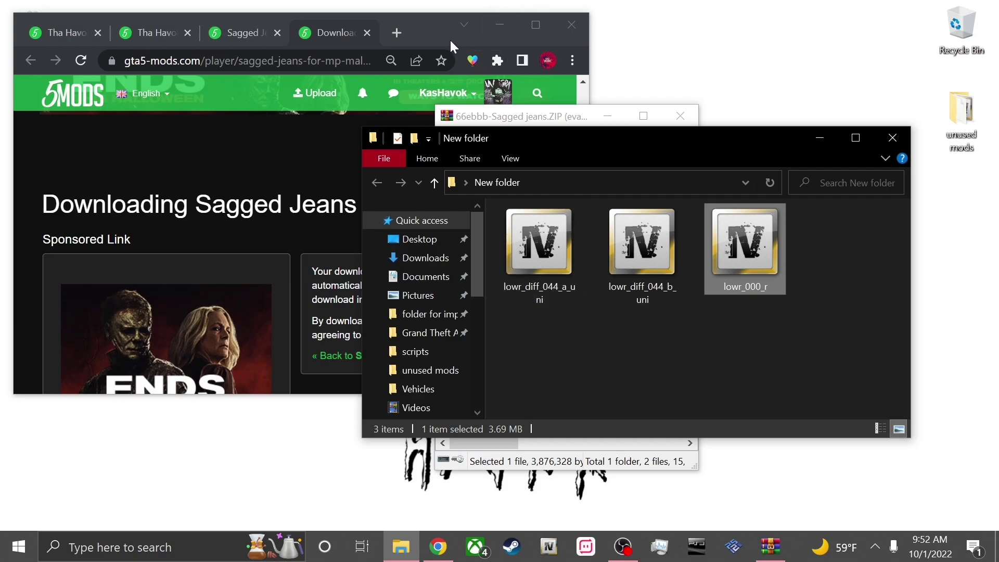
click(438, 20)
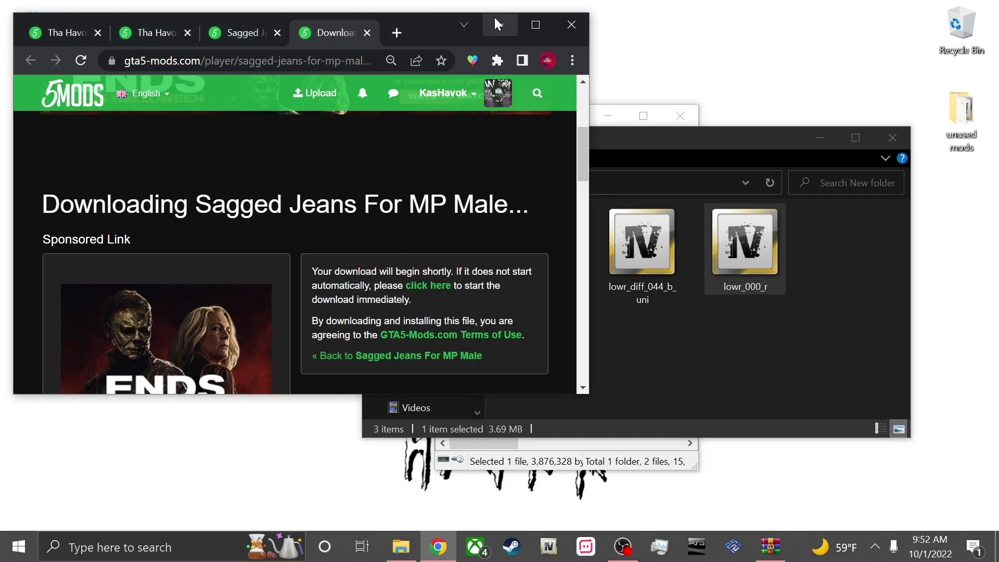